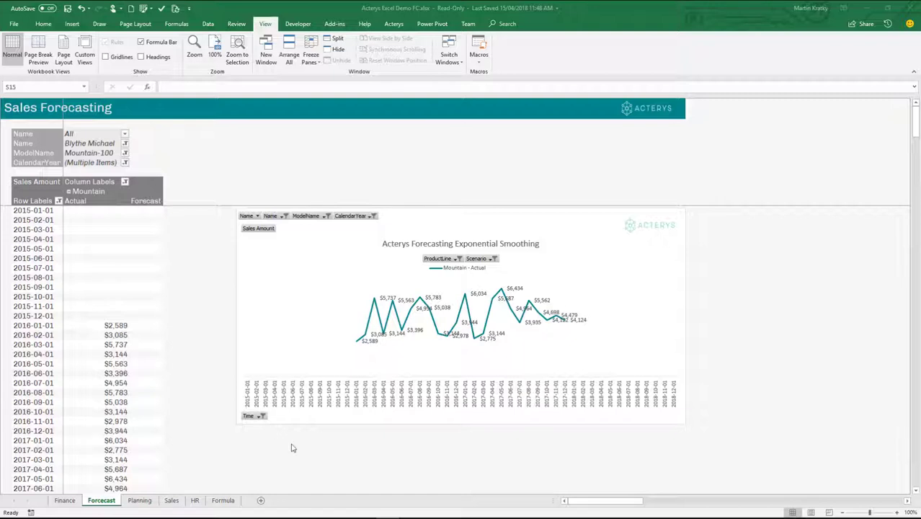
# Step: Filter the sales pivot table's CalendarYear to 2016, 2017 and 2018, removing 2015 from the selection
pyautogui.moveTo(101, 515)
pyautogui.click(128, 326)
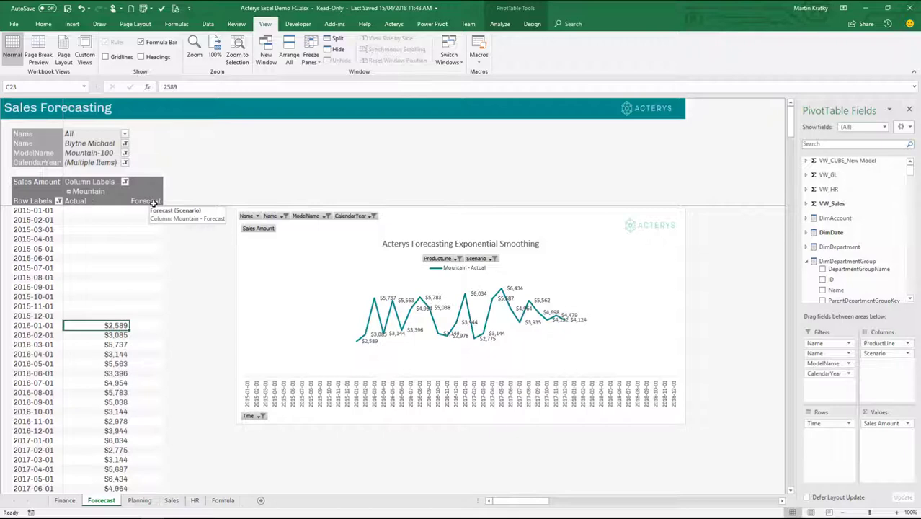
pyautogui.scroll(-4, 132, 234)
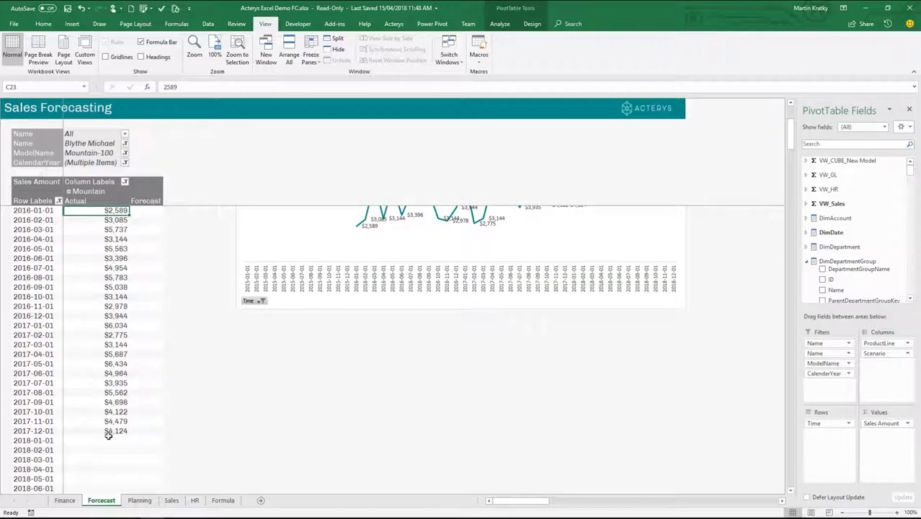
pyautogui.scroll(4, 110, 431)
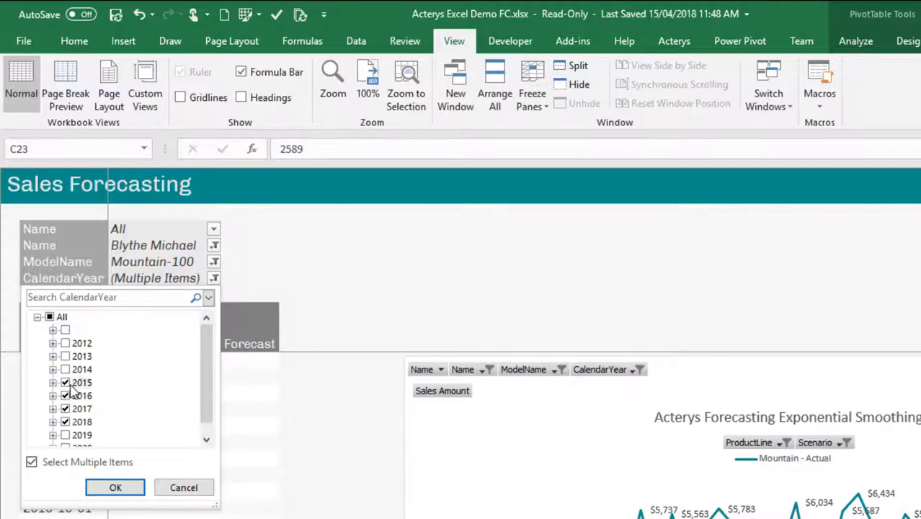
pyautogui.click(115, 486)
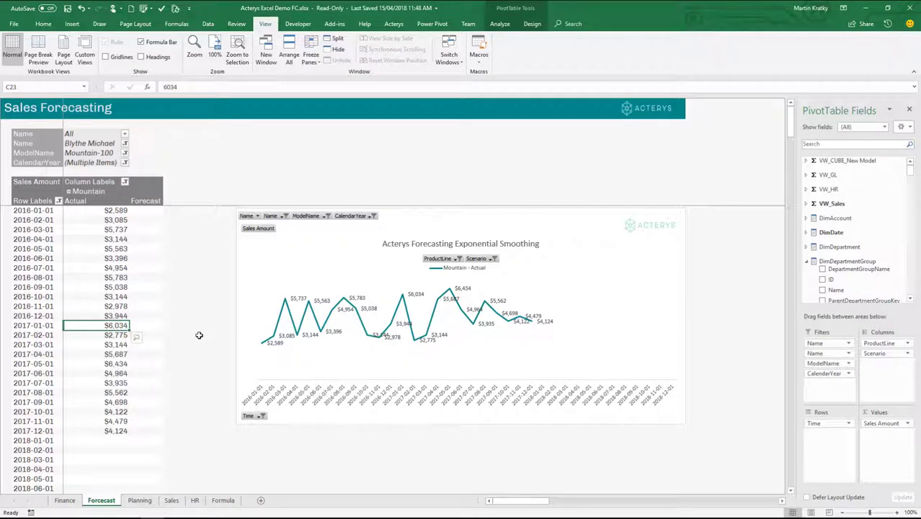
# Step: Set the Forecast cell for 2017-12-01 equal to that month's Actual amount using a GETPIVOTDATA reference
pyautogui.scroll(-1, 199, 335)
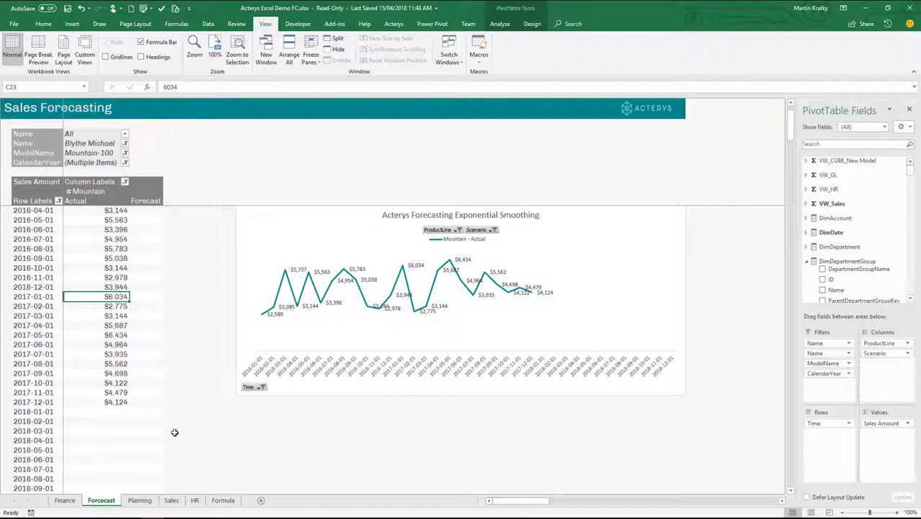
pyautogui.click(144, 401)
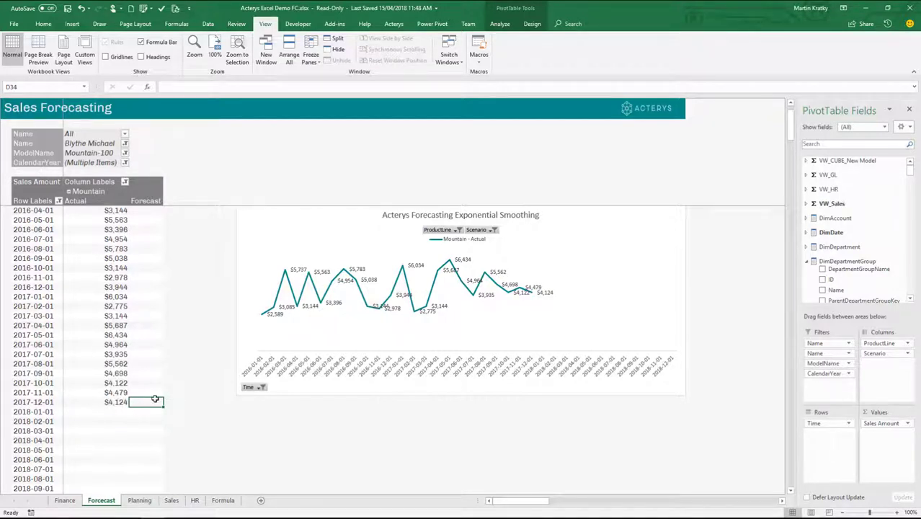
pyautogui.moveTo(155, 399)
pyautogui.write('=GETPIVOTDATA("[Measures].[Sales Amount]",$B$8,"[DimScenario].[Name]","[DimScenario].[Name].&[Actual]","[DimDate].[Name]","[DimDate].[Name].&[2017-12-01]","[DimProduct].[ProductLine]","[DimProduct].[ProductLine].&[Mountain]")')
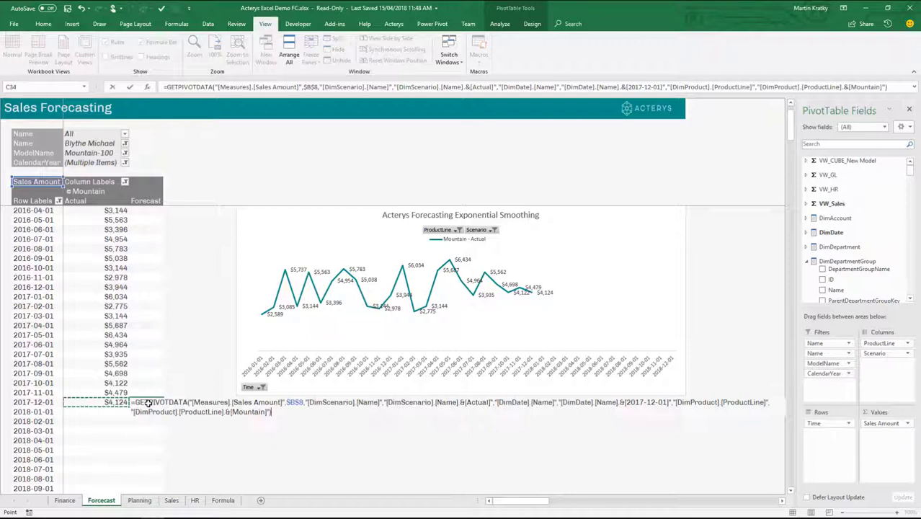
pyautogui.press('Return')
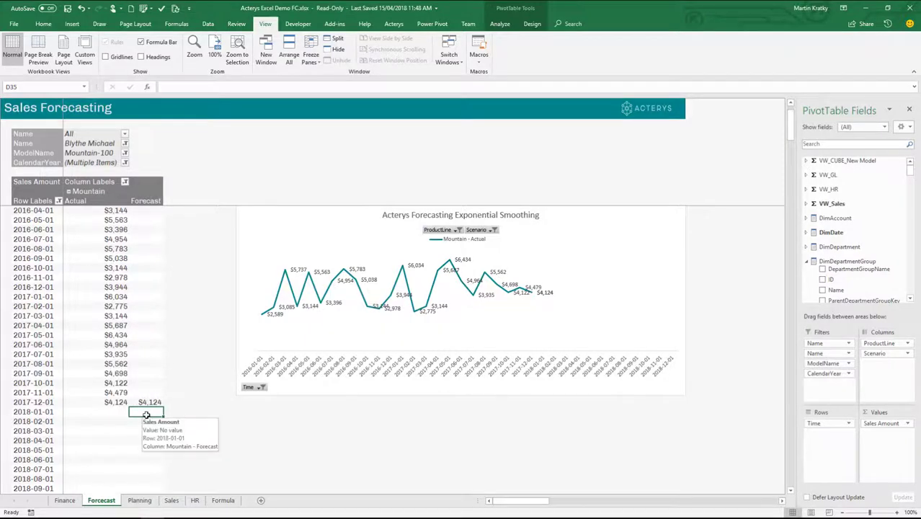
# Step: Begin a FORECAST.ETS formula in the 2018-01-01 Forecast cell with DATEVALUE(B35) as the target date
pyautogui.write('=')
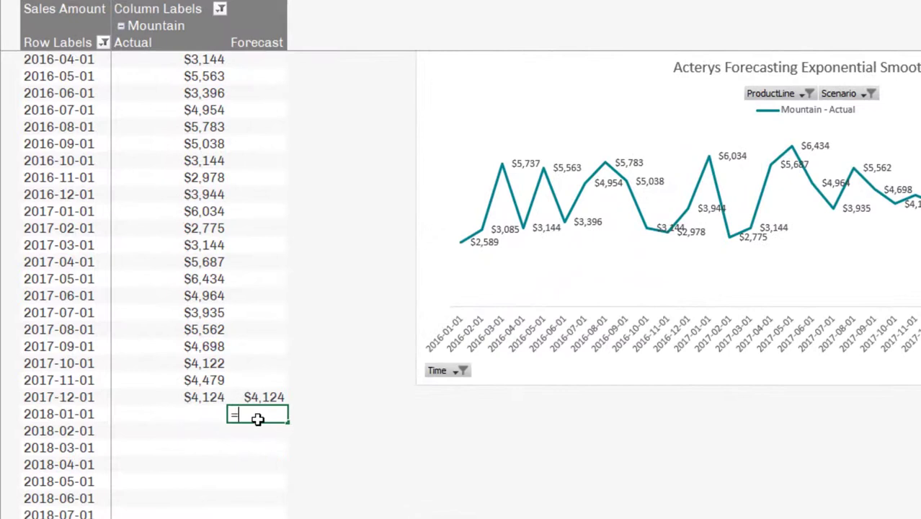
pyautogui.write('for')
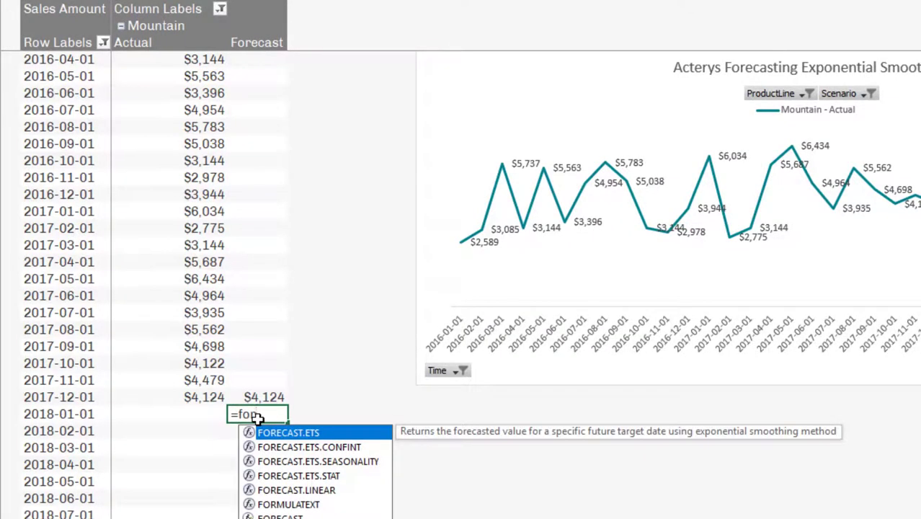
pyautogui.press('Tab')
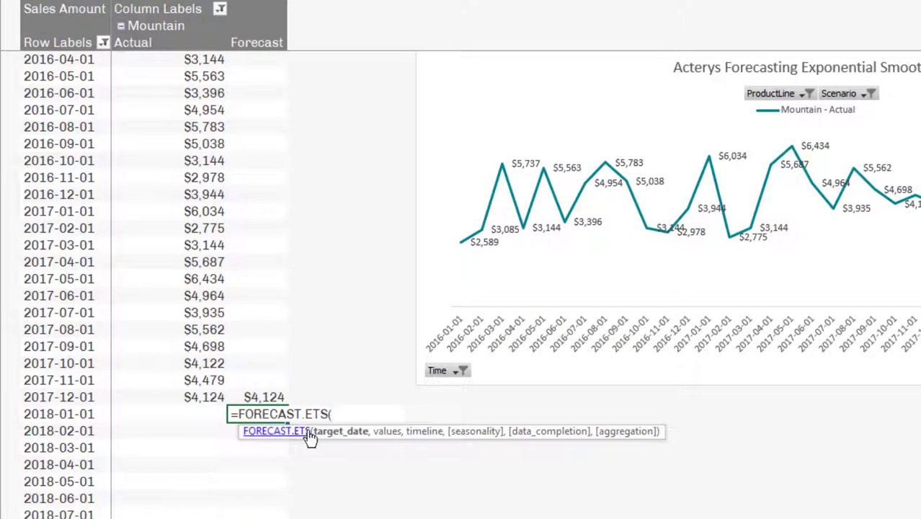
pyautogui.click(74, 414)
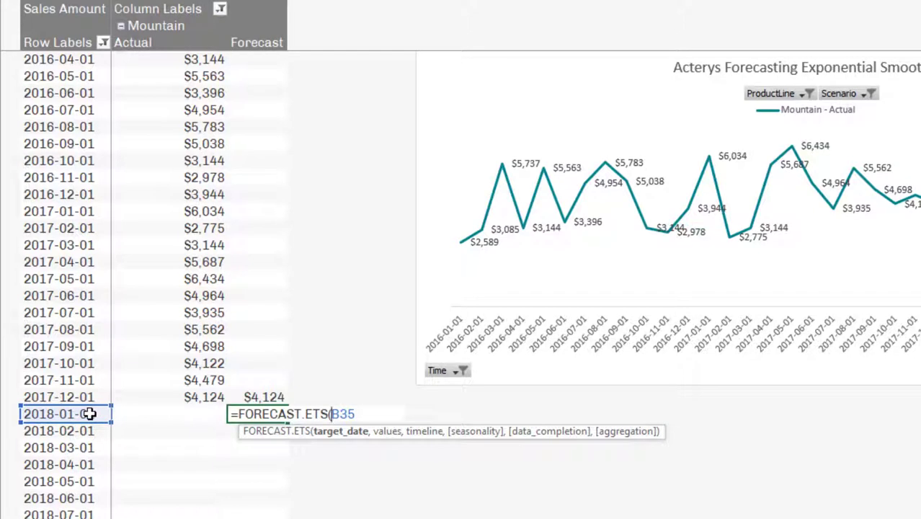
pyautogui.write('date(')
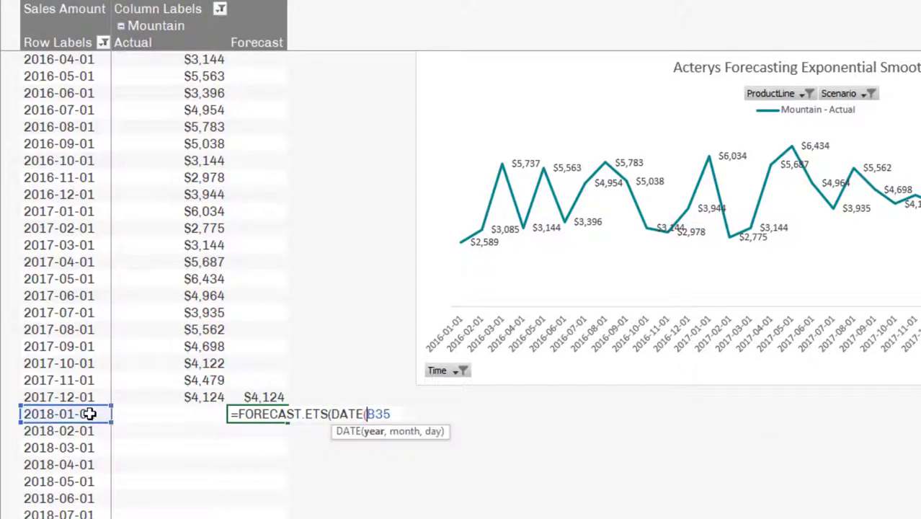
pyautogui.press('BackSpace')
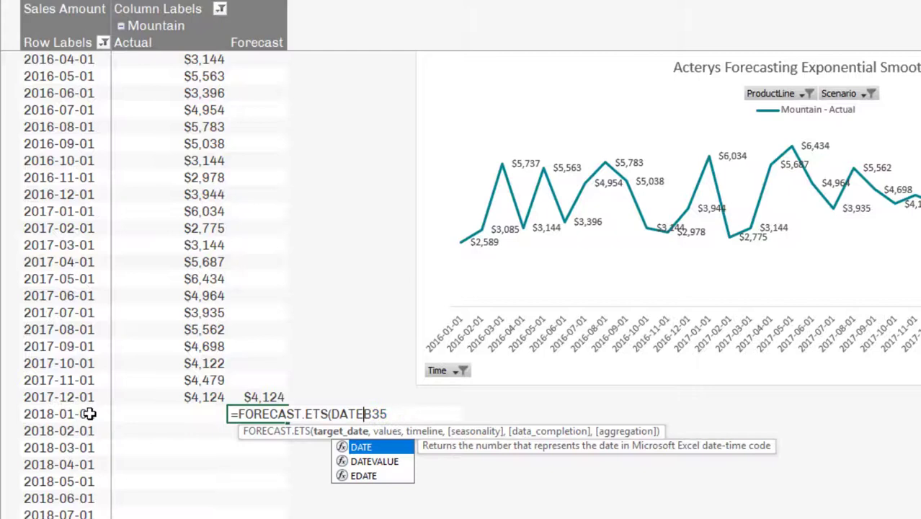
pyautogui.write('v')
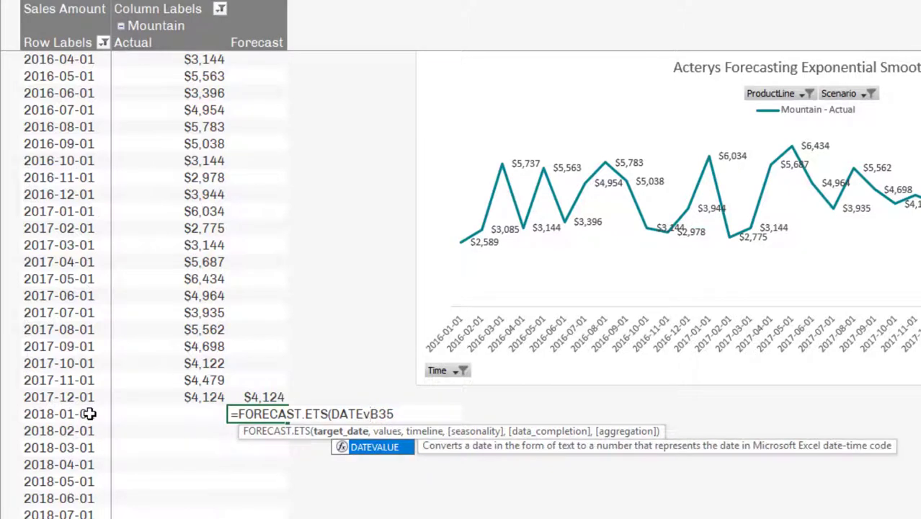
pyautogui.press('Tab')
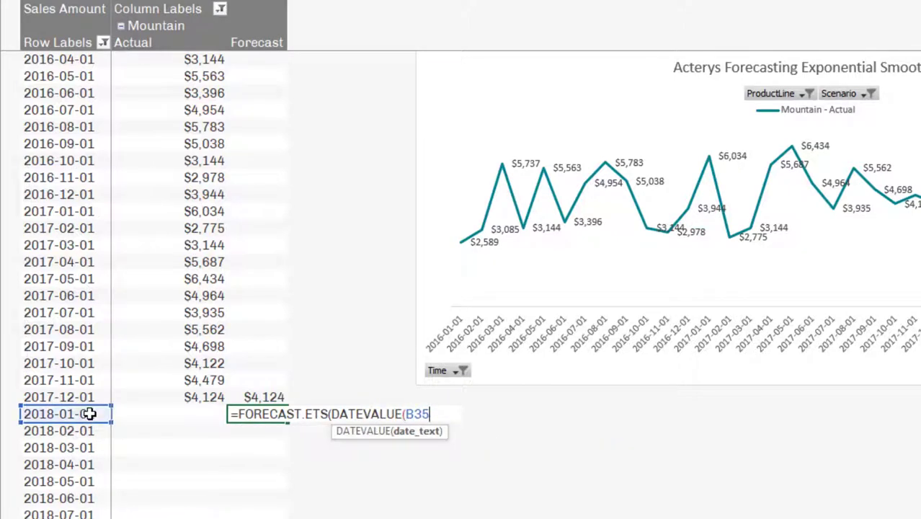
pyautogui.write('),')
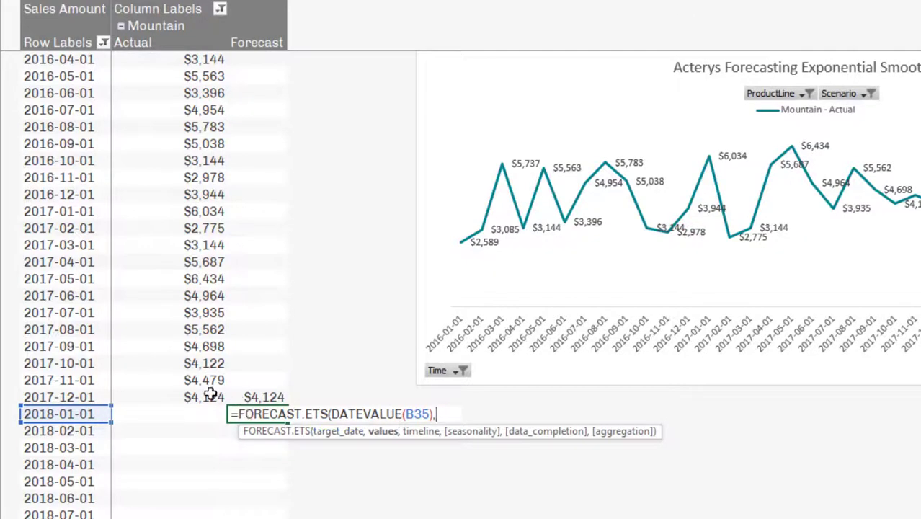
# Step: Add the Actual amounts from 2016-01-01 to 2017-12-01 as the formula's values, using the absolute range $C$11:$C$34
pyautogui.moveTo(209, 395); pyautogui.dragTo(181, 58)
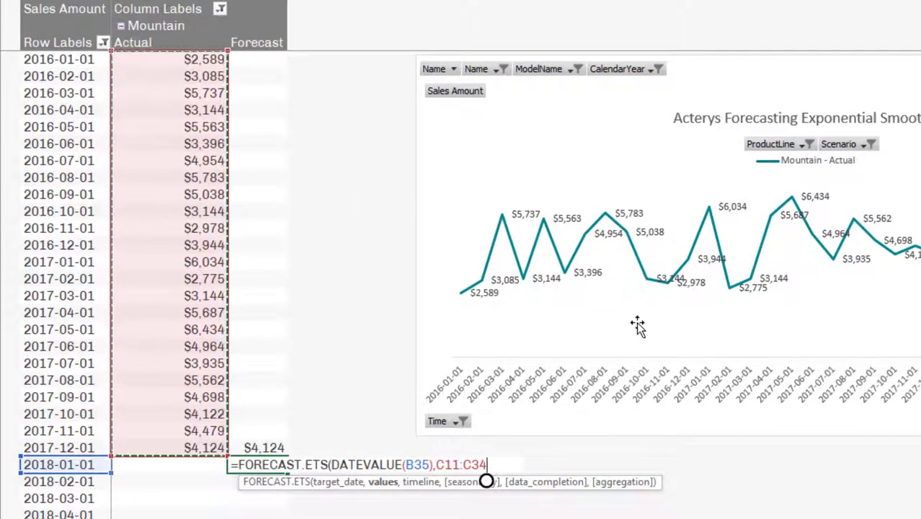
pyautogui.press('F4')
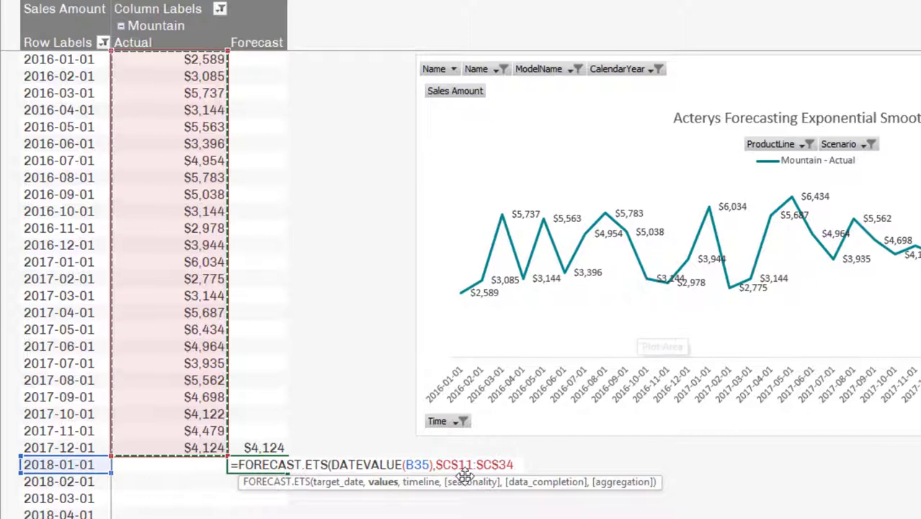
pyautogui.write(',')
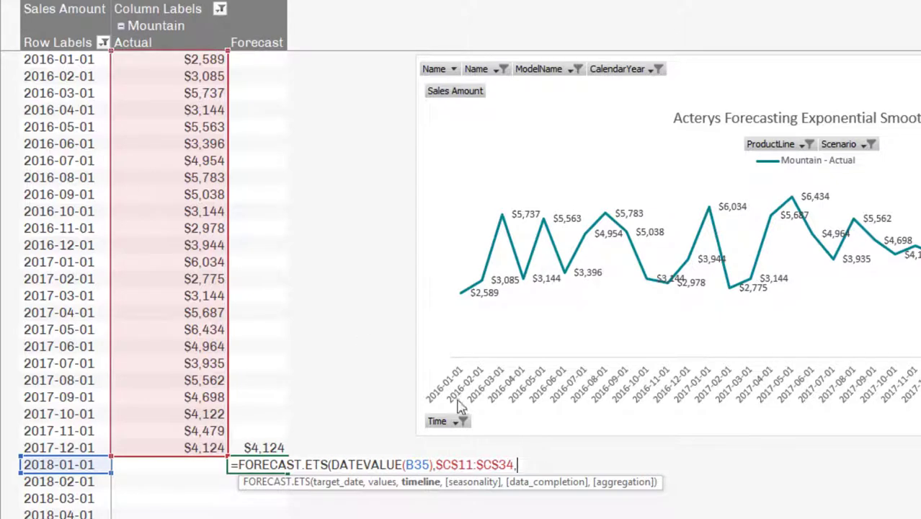
# Step: Complete the forecast formula with DATEVALUE($B$11:$B$34) as the timeline and 12 as the seasonality
pyautogui.write('datev')
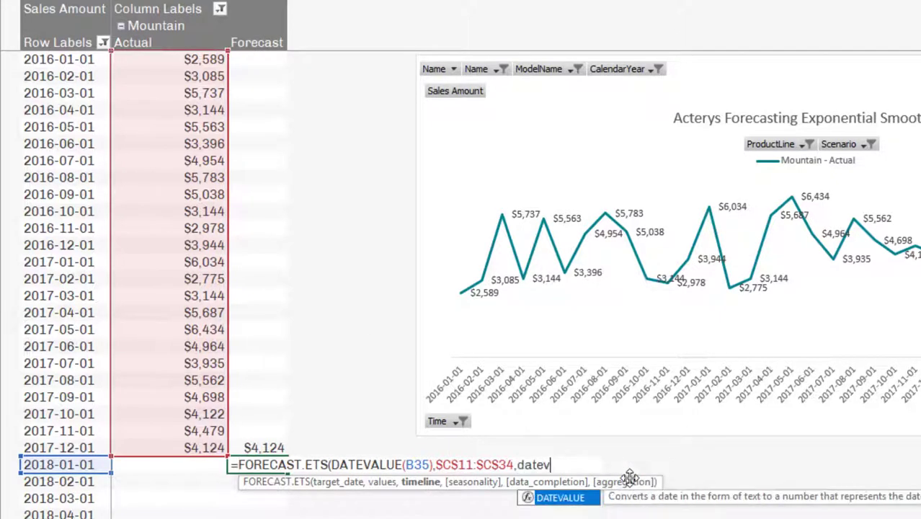
pyautogui.press('Tab')
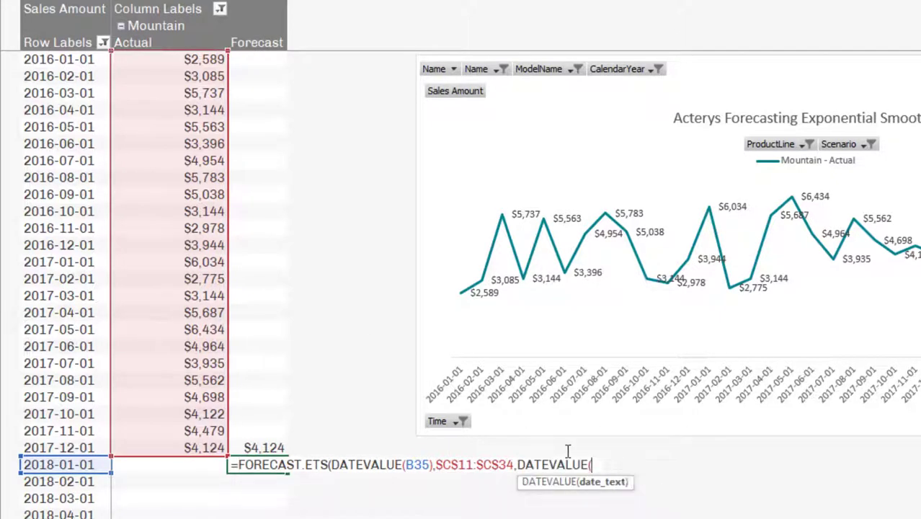
pyautogui.moveTo(84, 447); pyautogui.dragTo(60, 59)
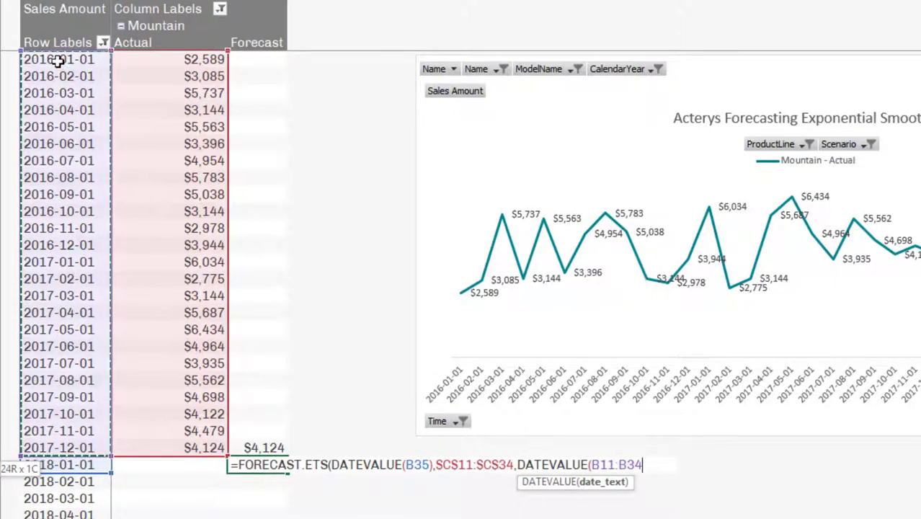
pyautogui.press('F4')
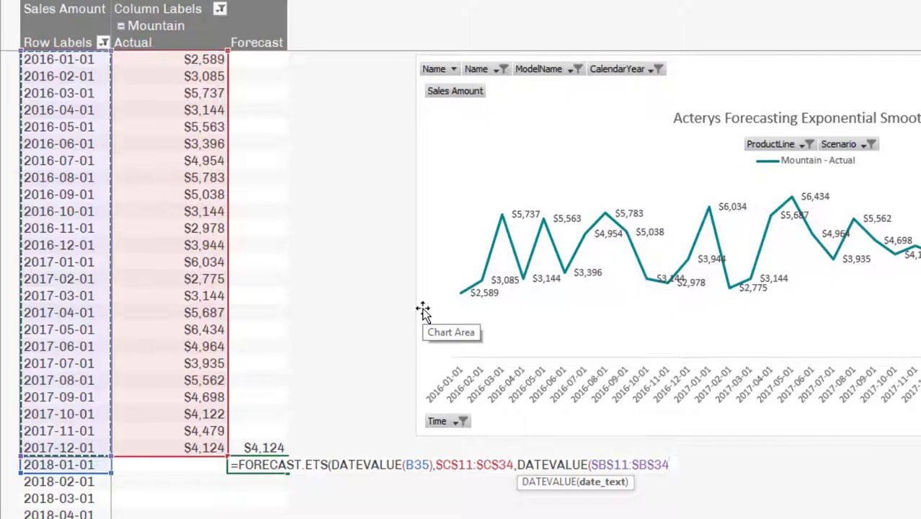
pyautogui.write('),')
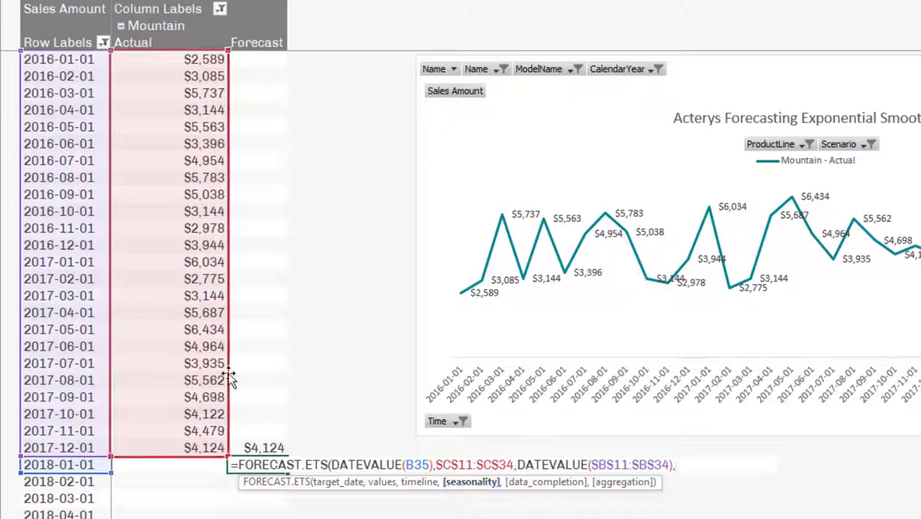
pyautogui.write('12')
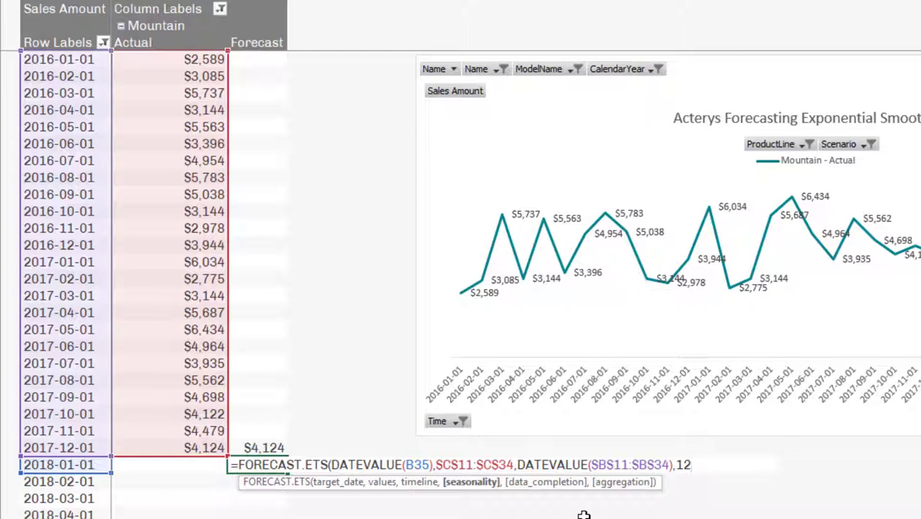
pyautogui.write(')')
pyautogui.press('Return')
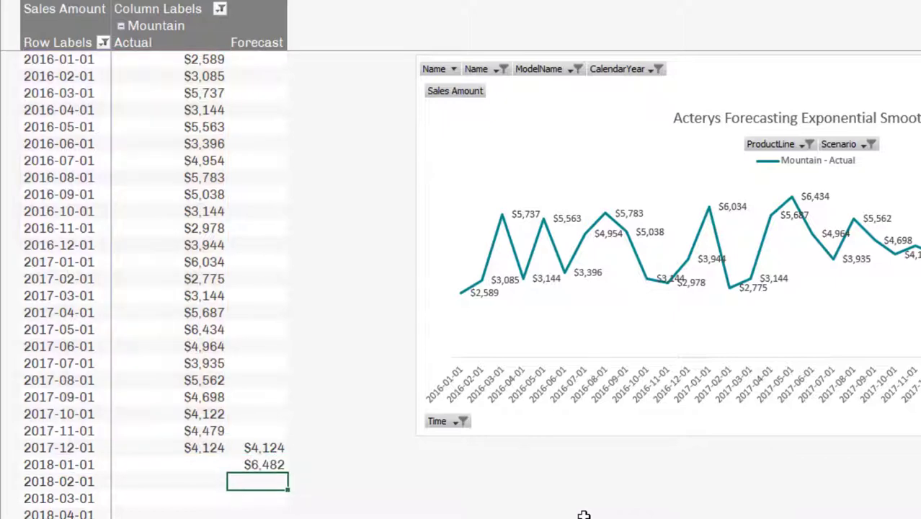
# Step: Fill the 2018-01-01 forecast formula down the Forecast column through 2018-12-01
pyautogui.scroll(-1, 309, 397)
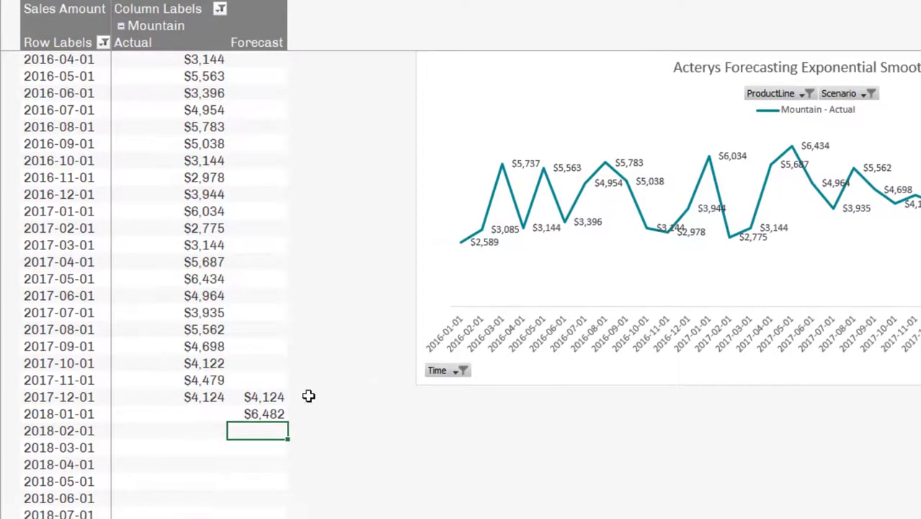
pyautogui.click(253, 414)
pyautogui.scroll(-3, 282, 366)
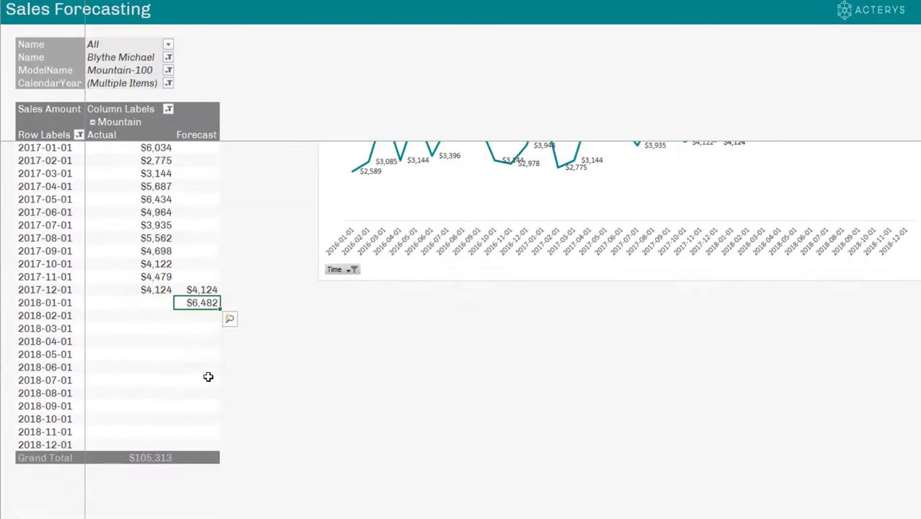
pyautogui.moveTo(219, 313); pyautogui.dragTo(211, 447)
pyautogui.scroll(4, 205, 407)
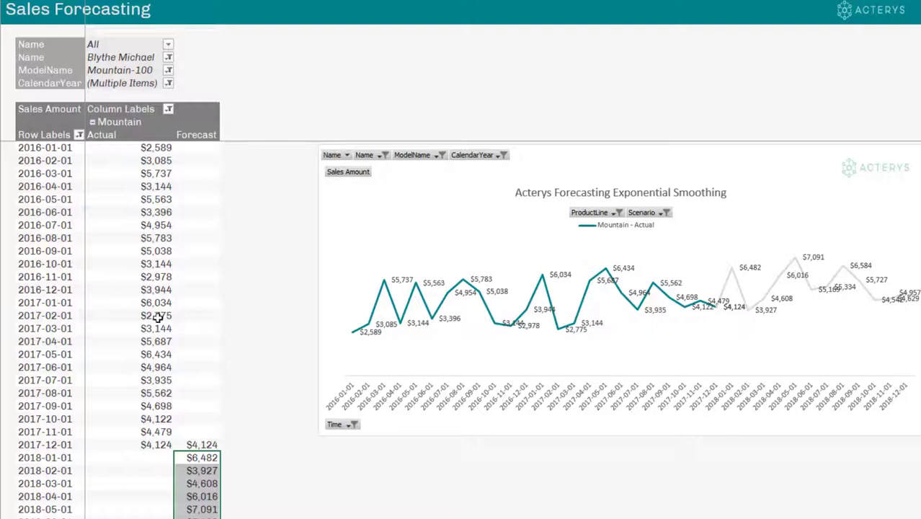
# Step: Commit the forecast changes to the Acterys database and inspect the stored 2018-08-01 Forecast cell
pyautogui.click(189, 329)
pyautogui.scroll(-3, 189, 328)
pyautogui.scroll(-1, 189, 324)
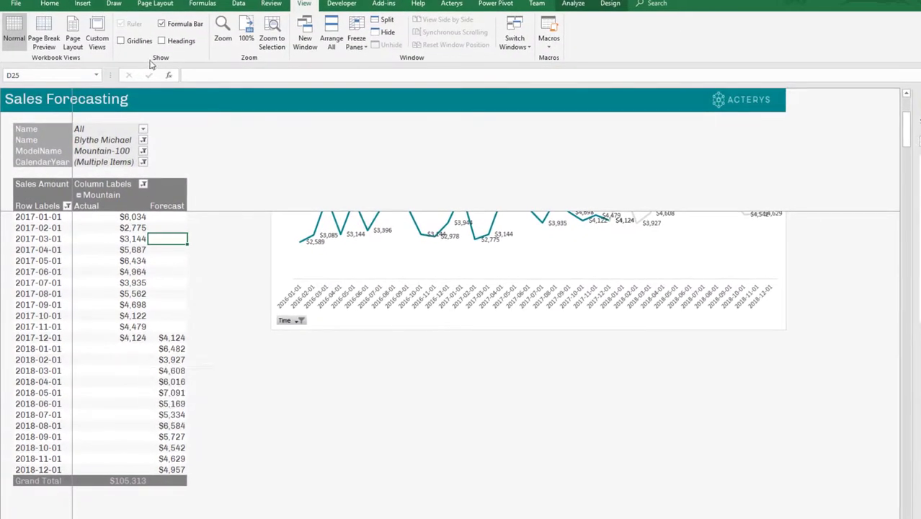
pyautogui.click(451, 4)
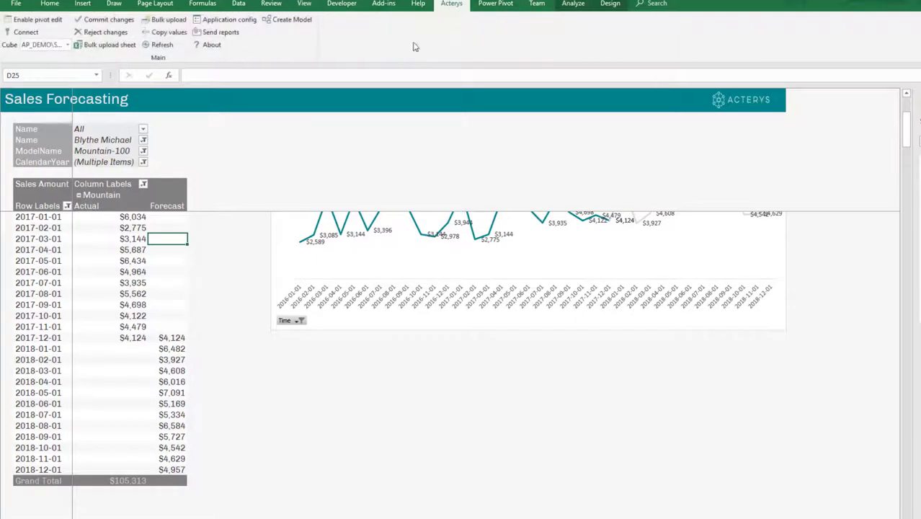
pyautogui.click(107, 20)
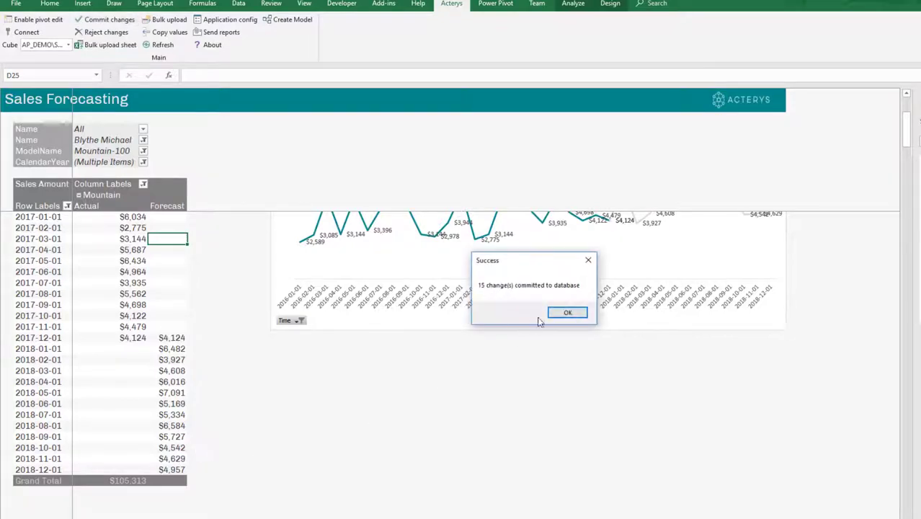
pyautogui.click(567, 314)
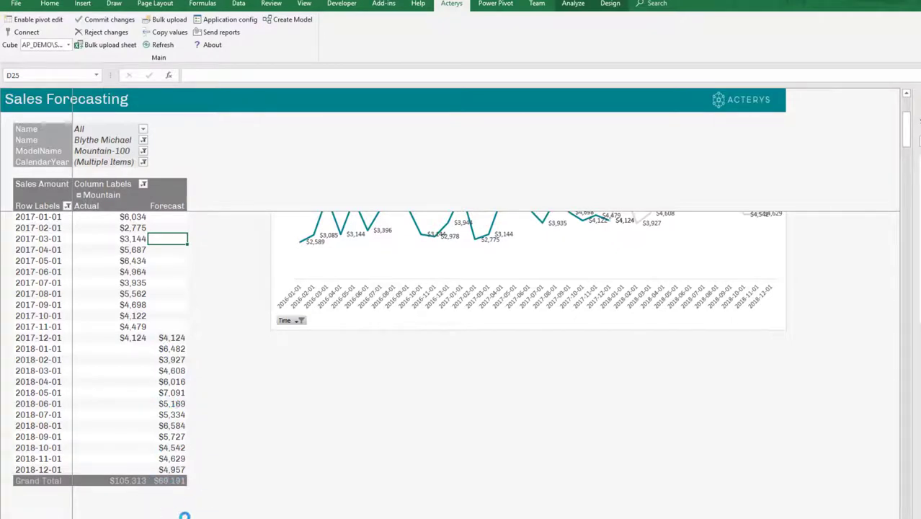
pyautogui.click(180, 459)
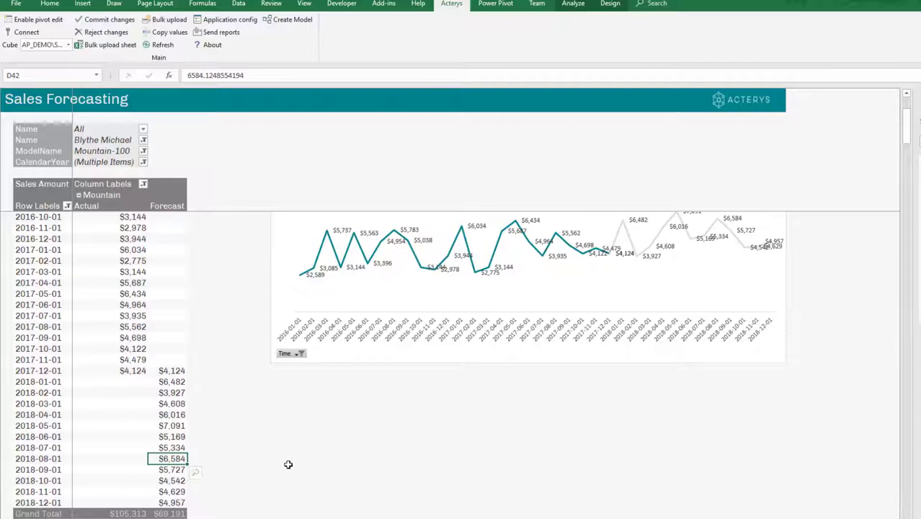
# Step: Override the 2018-08-01 Forecast amount with 10000 and commit the change to the database
pyautogui.write('1000')
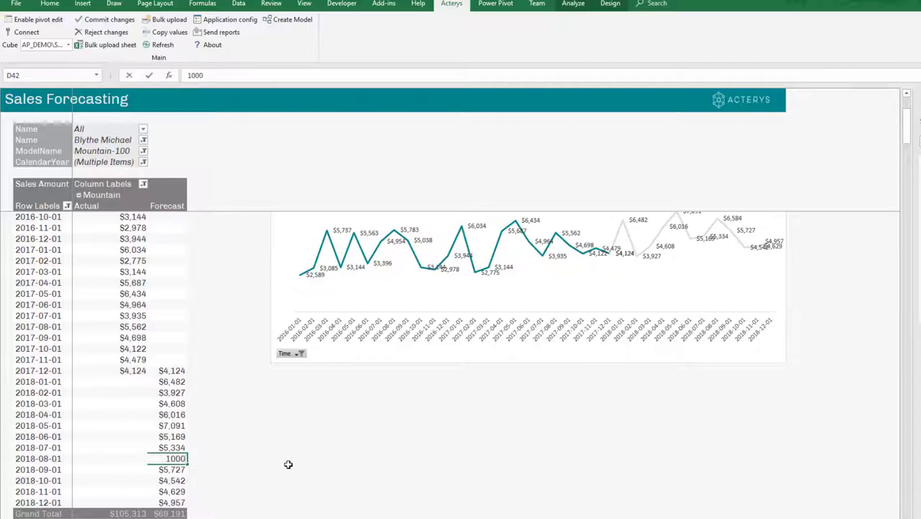
pyautogui.write('0')
pyautogui.press('Return')
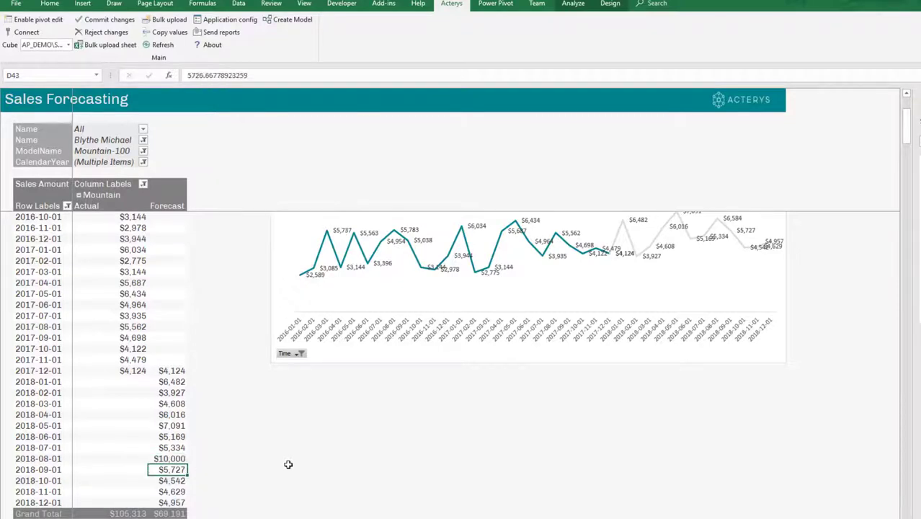
pyautogui.click(97, 17)
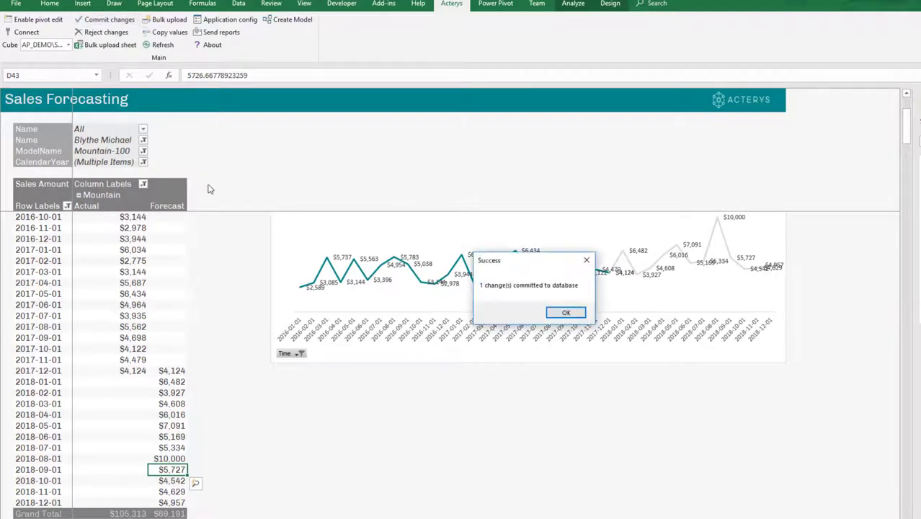
pyautogui.click(567, 314)
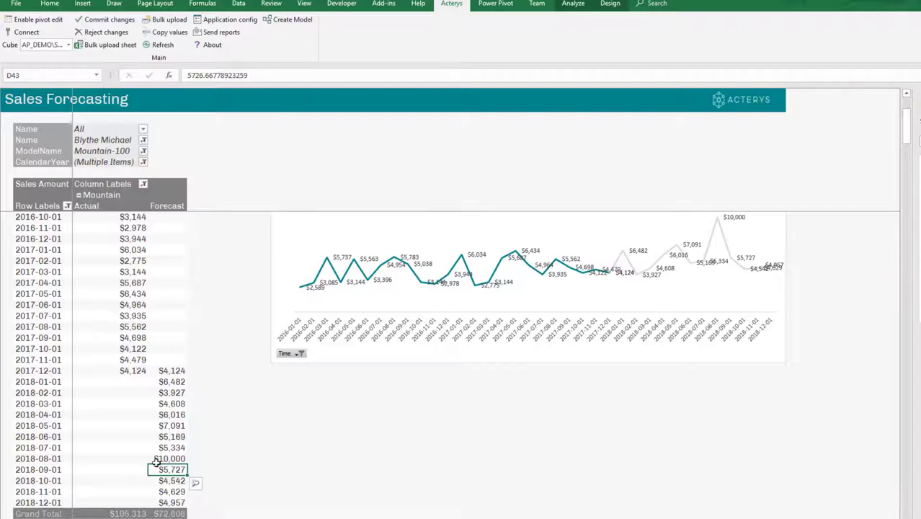
# Step: Set the Forecast column's Grand Total to 75000, commit it to the database, and inspect the 2017-12-01 Forecast cell
pyautogui.click(166, 513)
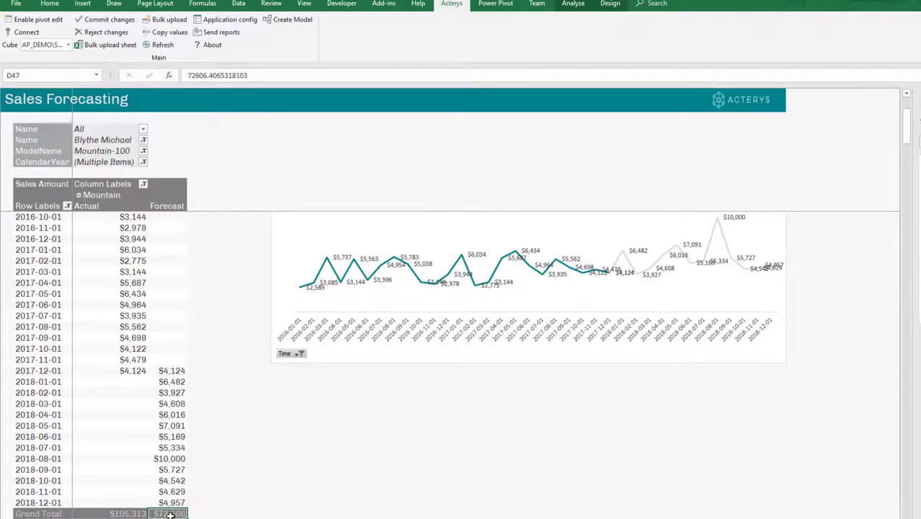
pyautogui.write('75000')
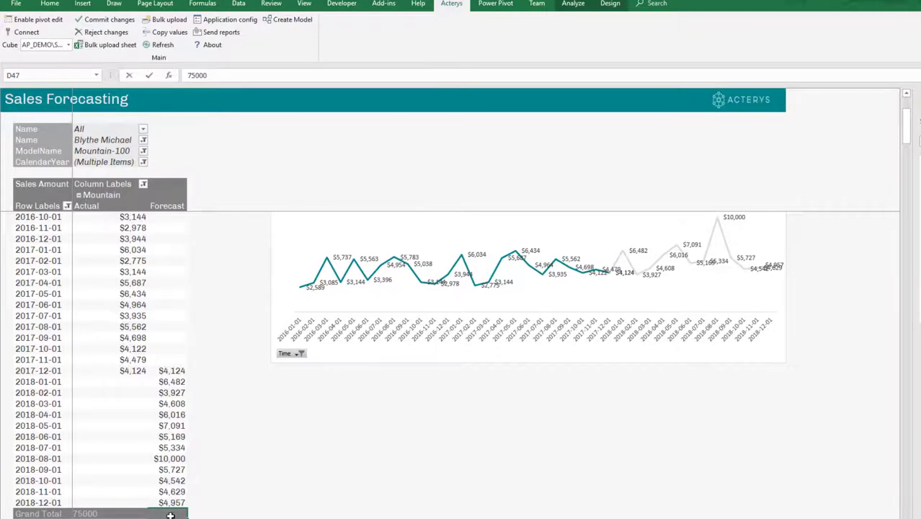
pyautogui.press('Return')
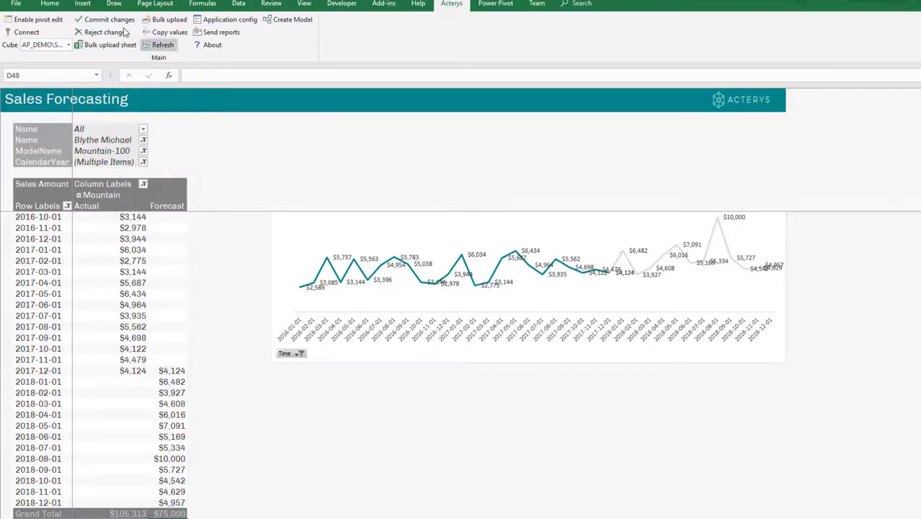
pyautogui.click(104, 19)
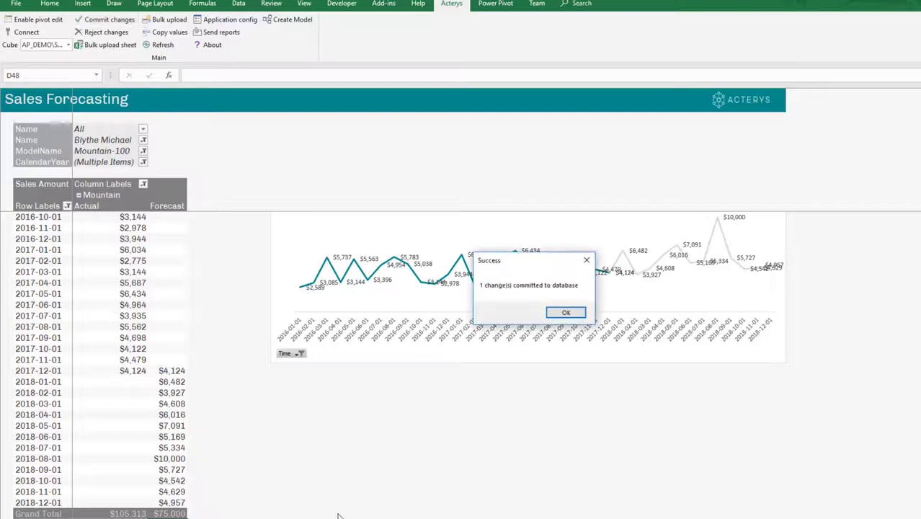
pyautogui.click(566, 313)
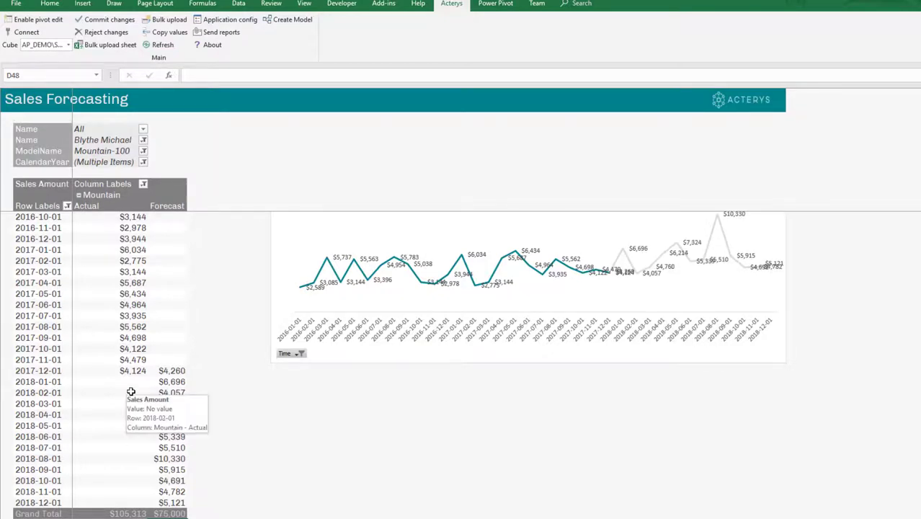
pyautogui.click(173, 371)
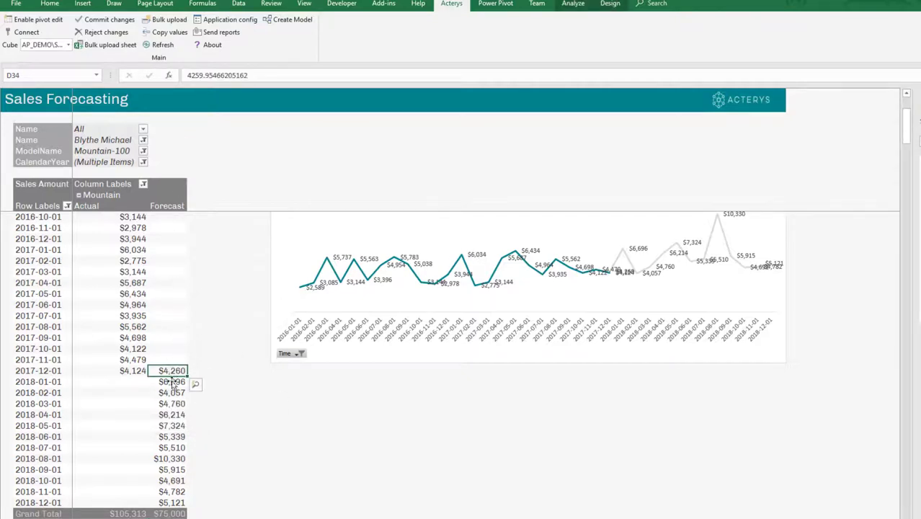